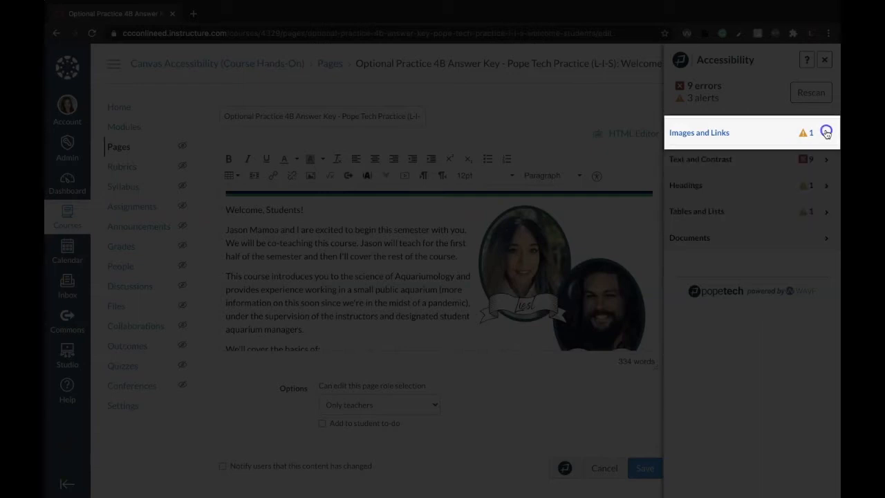
Replace the suspicious alternative text of the instructors' portrait image with both instructors' first names, and reapply it under Alternative text
left_click(826, 132)
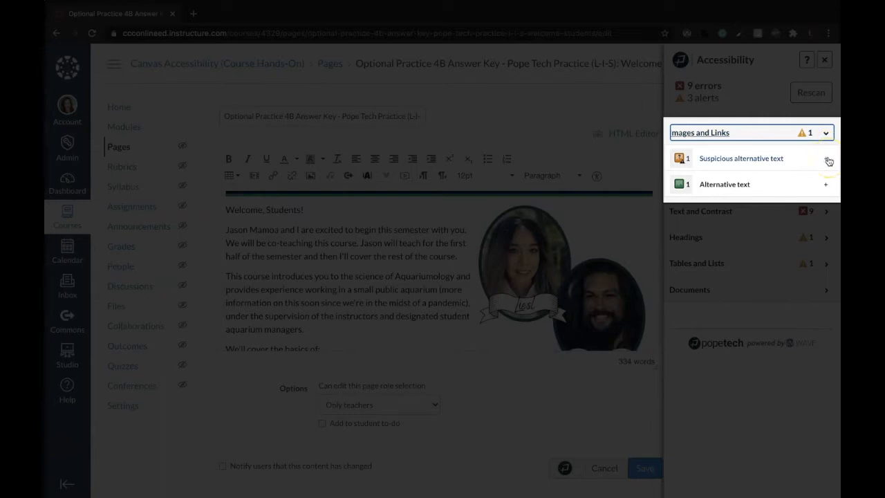
left_click(828, 159)
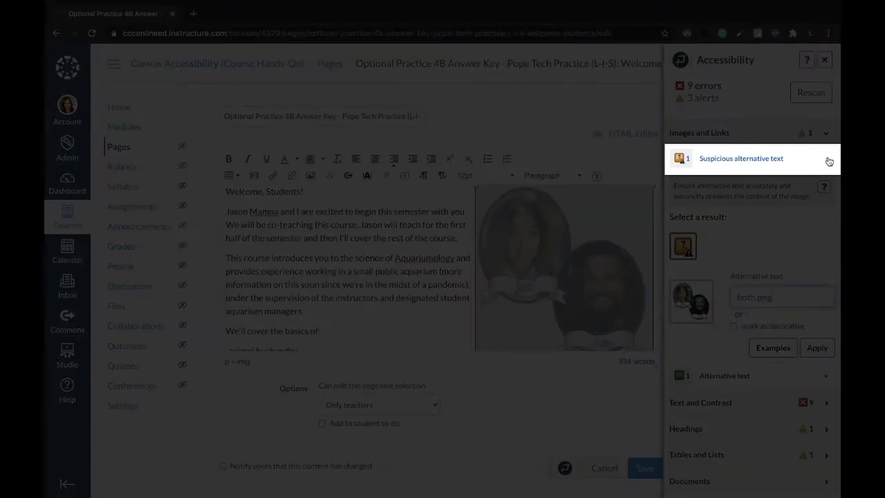
left_click(828, 160)
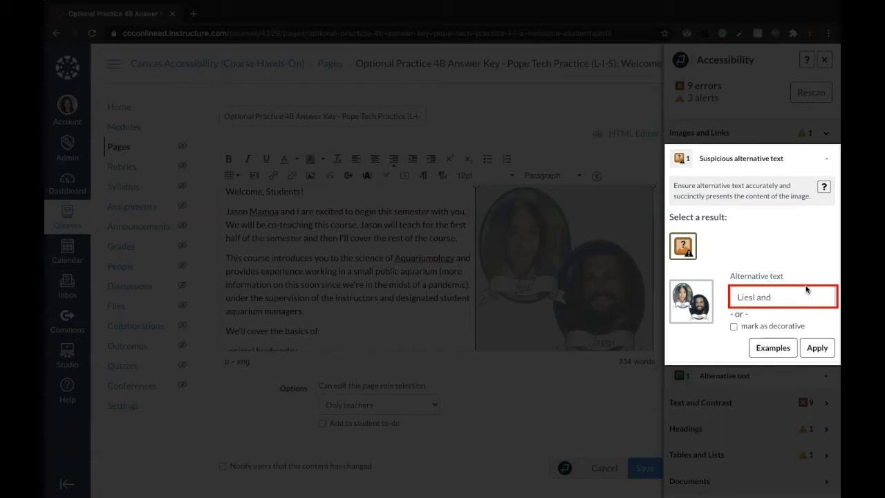
left_click(820, 349)
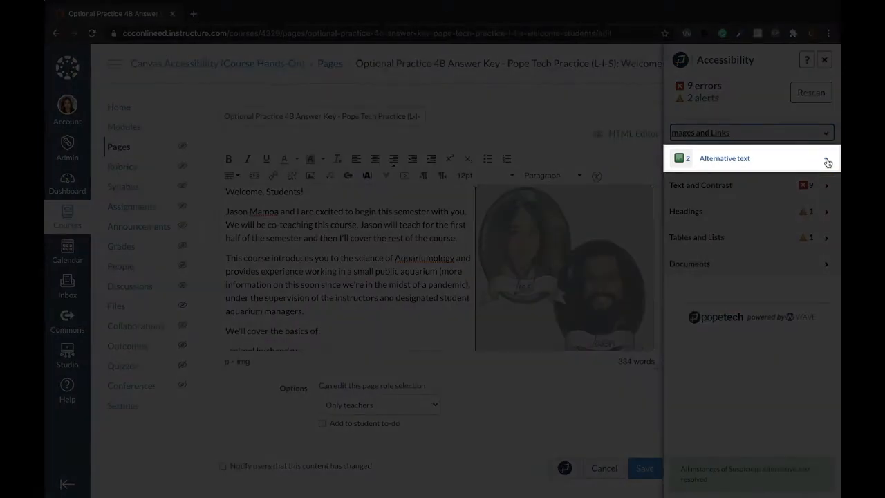
left_click(828, 160)
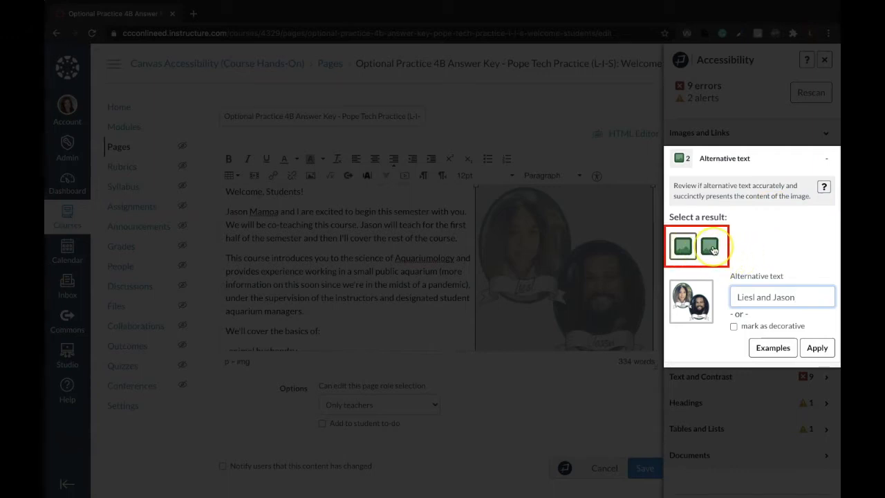
left_click(815, 347)
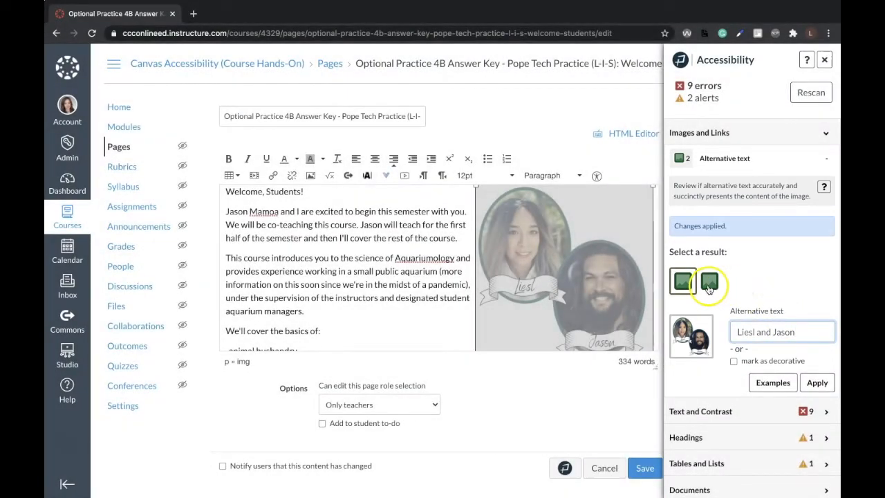
Mark the Zoom logo image as decorative, apply the change, and close the Images and Links results
left_click(709, 289)
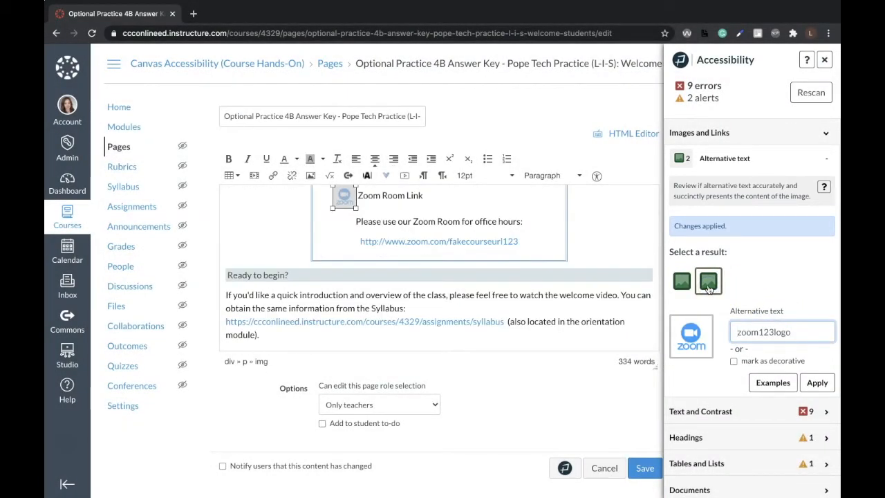
left_click(734, 361)
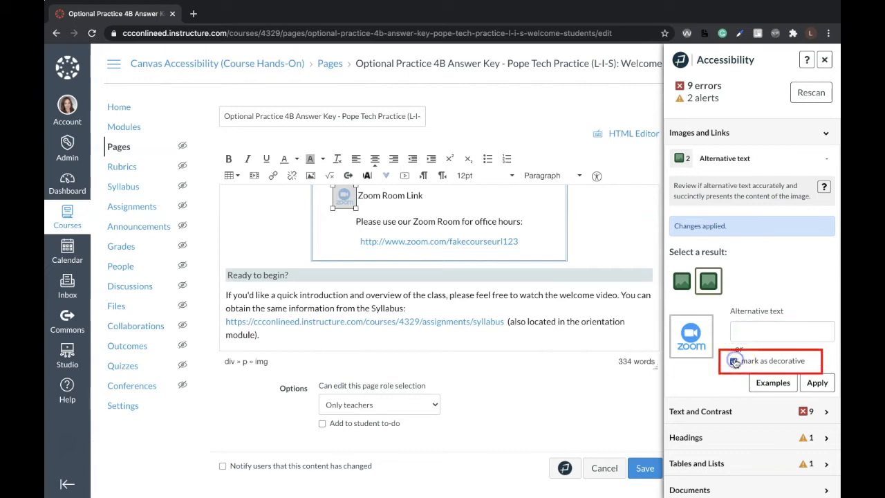
left_click(820, 384)
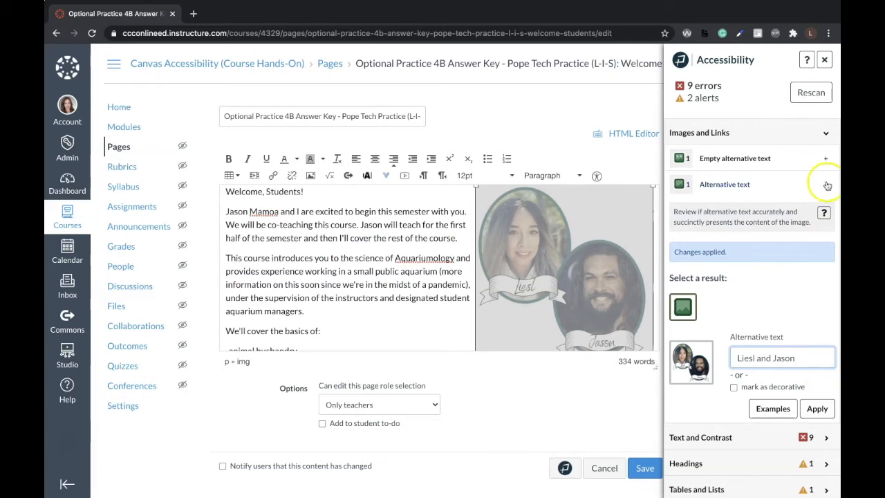
left_click(827, 135)
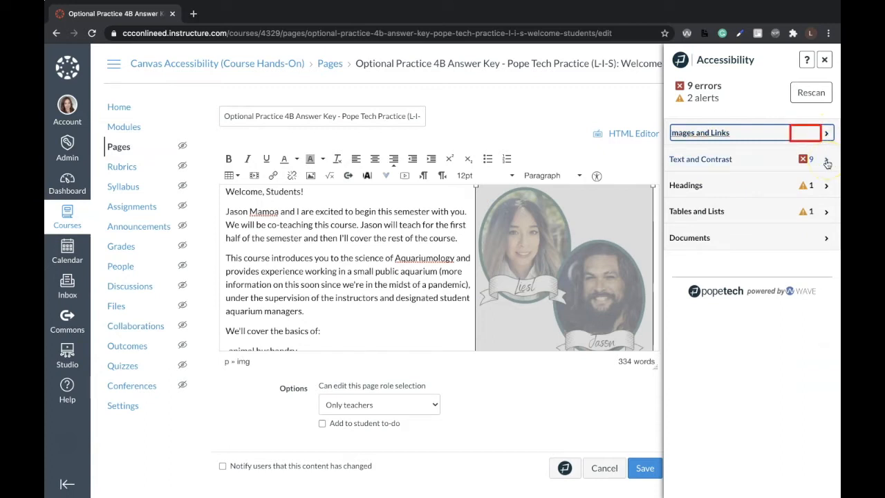
Open the Contrast results under Text and Contrast
left_click(827, 160)
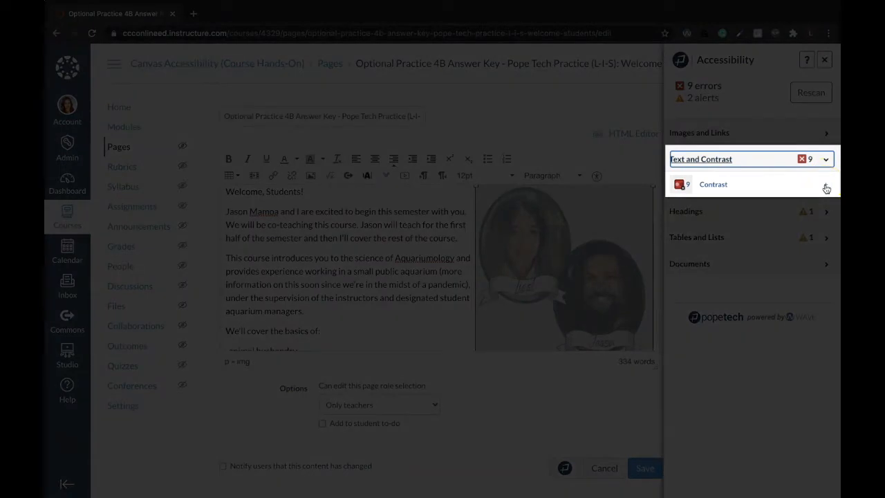
left_click(826, 188)
left_click(733, 298)
left_click(692, 343)
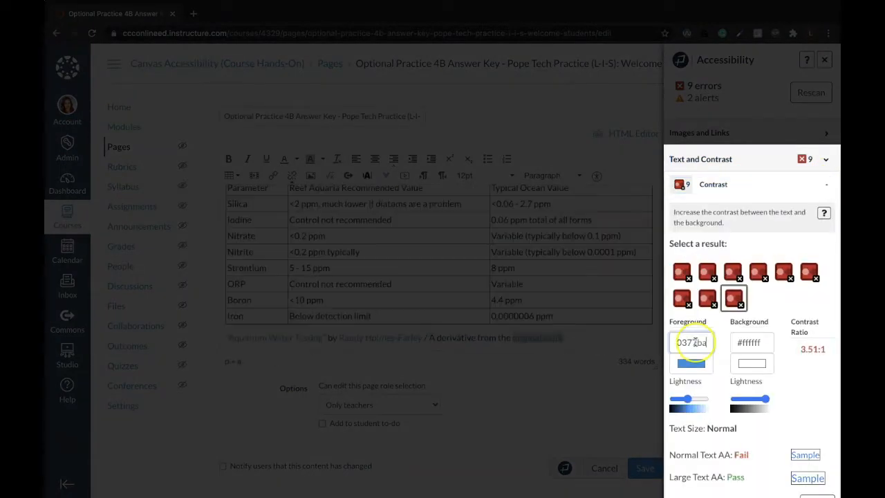
left_click(785, 377)
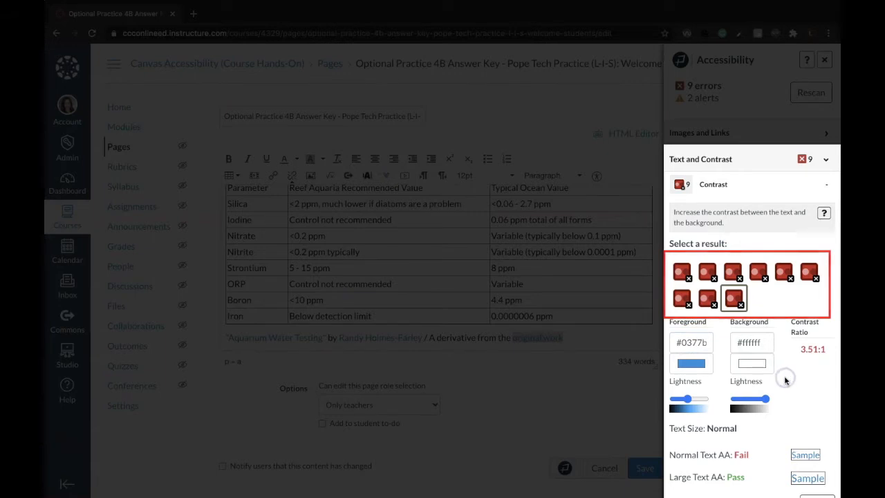
Darken the foreground colour of the first contrast result, the start of an e-mail link, to RGB 0, 120, 189 and apply it
left_click(682, 272)
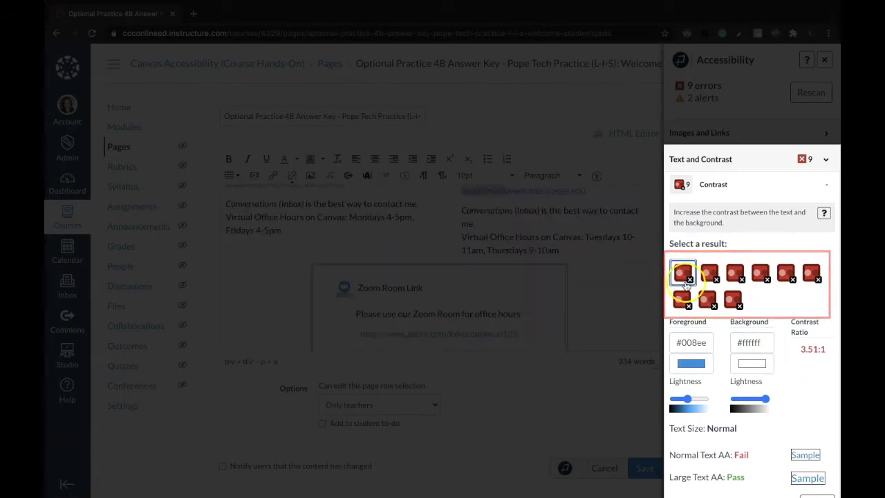
left_click(696, 344)
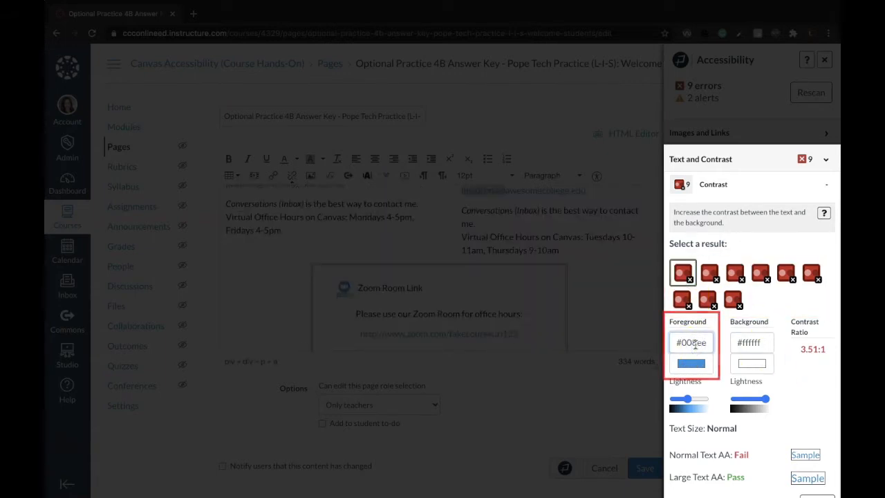
left_click(699, 369)
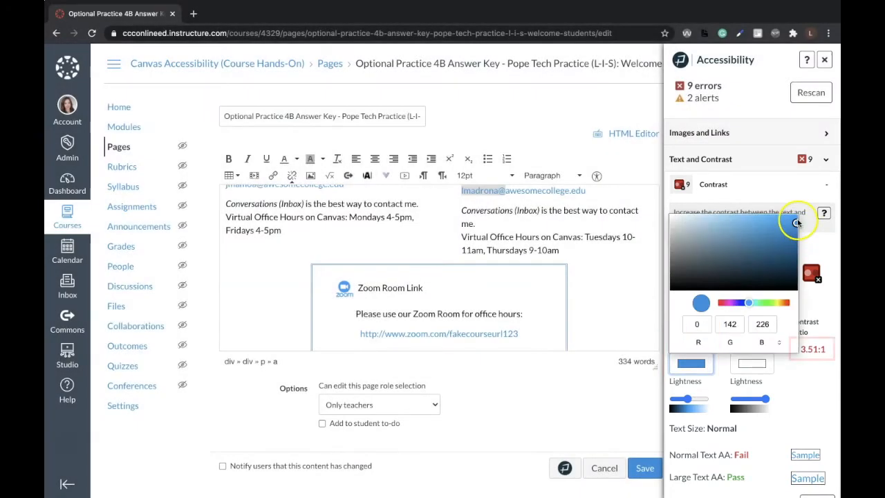
left_click_drag(797, 223, 797, 230)
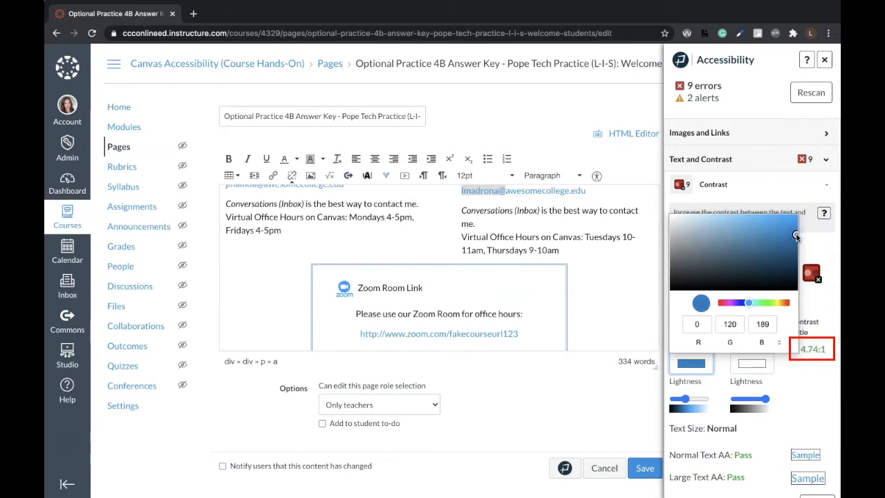
left_click(809, 398)
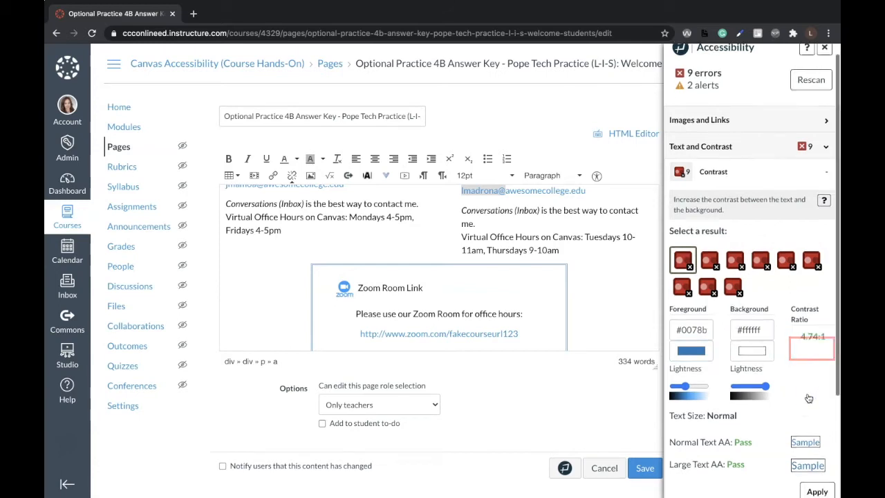
scroll(813, 414, "down", 1)
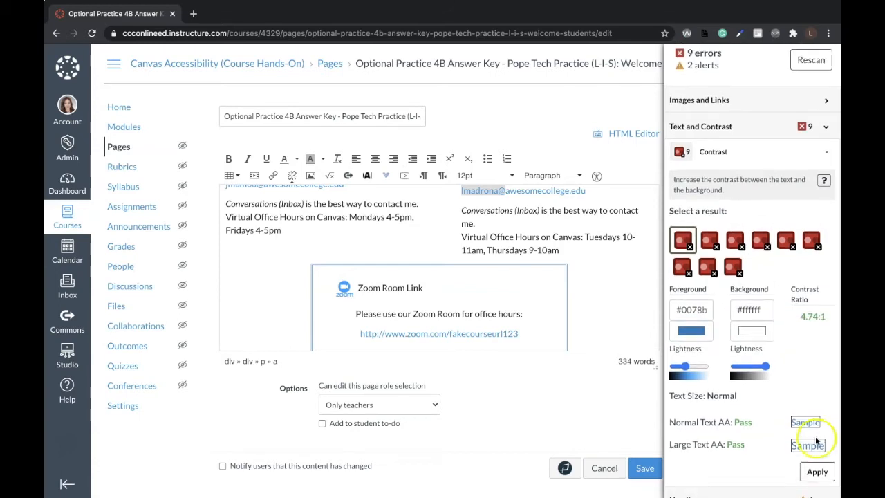
left_click(818, 472)
Darken the foreground of the e-mail link's middle part to #037abf, select the hex code for reuse, and apply the colour
left_click(684, 240)
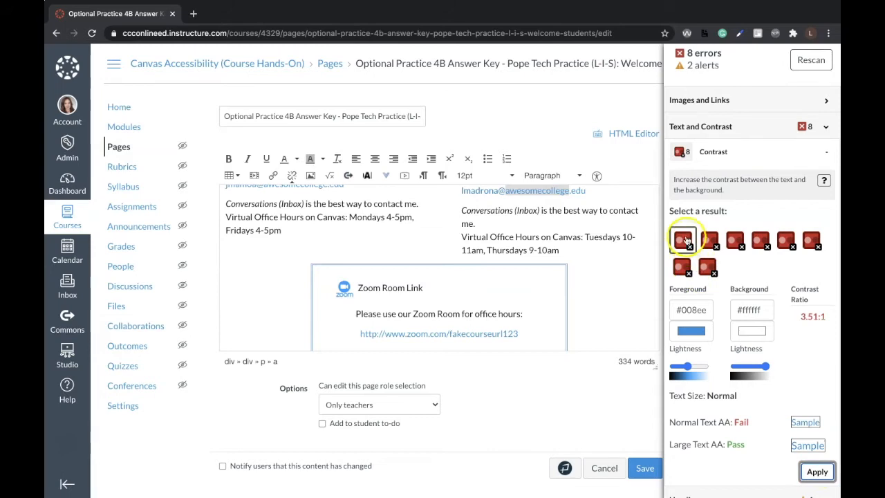
left_click(704, 310)
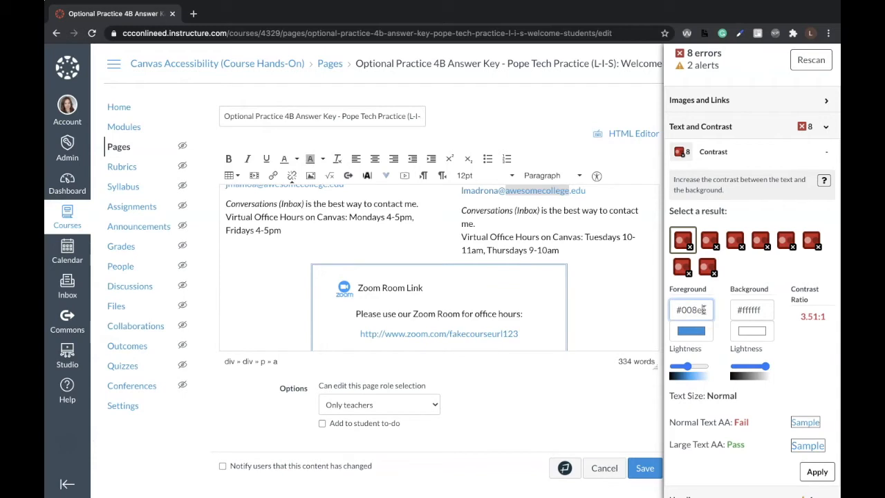
left_click(691, 330)
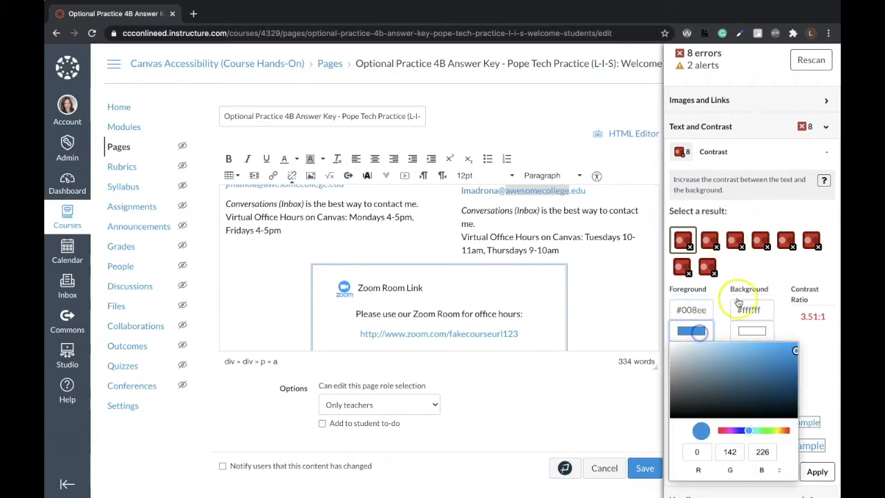
left_click(795, 352)
left_click_drag(795, 352, 794, 360)
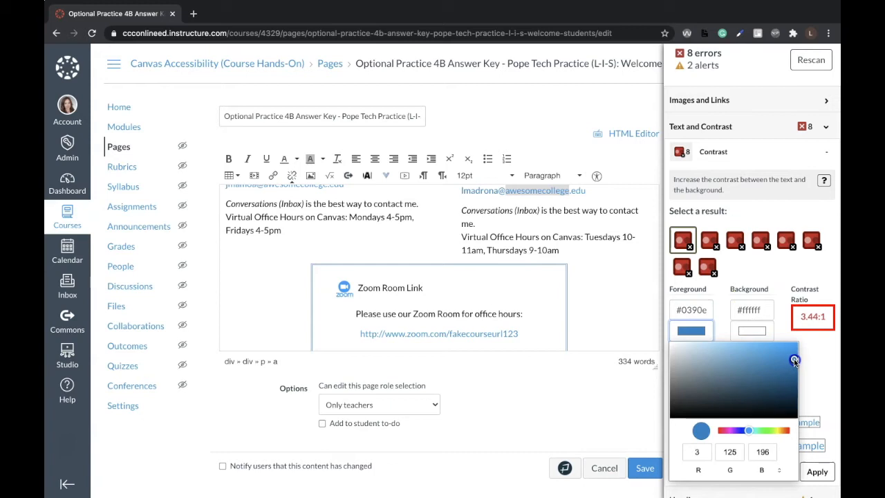
double_click(696, 310)
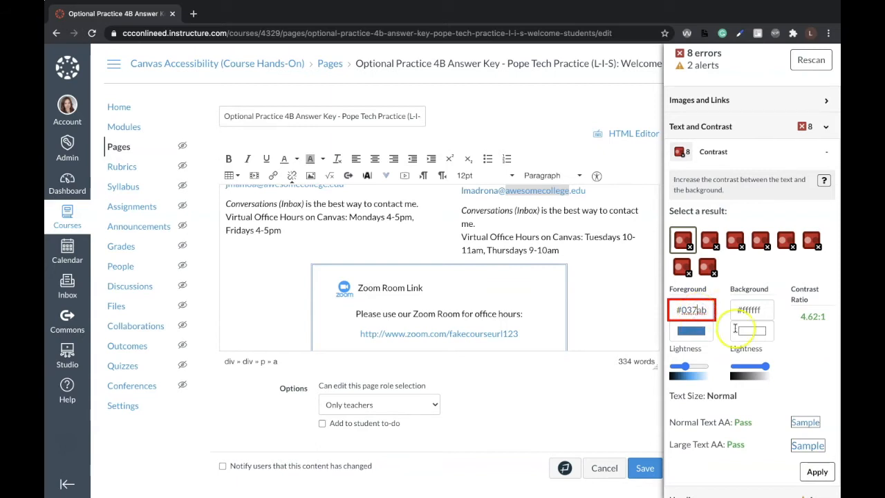
left_click(816, 471)
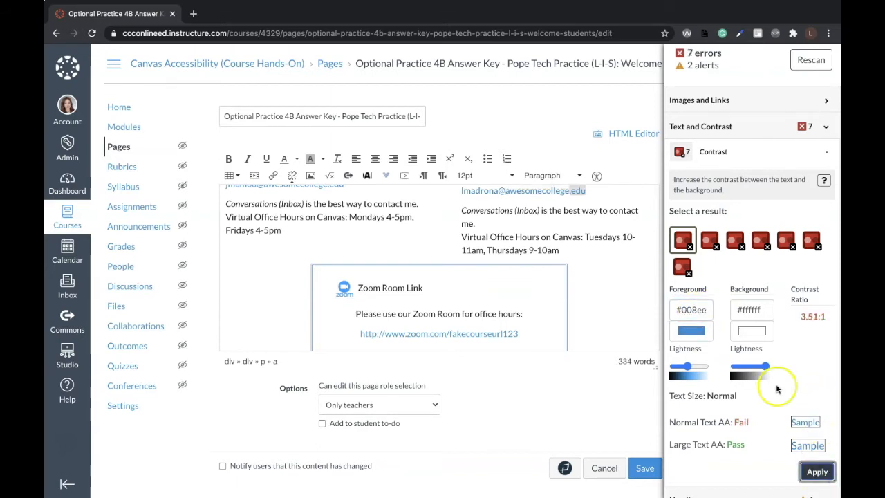
Apply foreground colour #037abf to the rest of that e-mail link, the other instructor's e-mail link and the Zoom room link
left_click(696, 309)
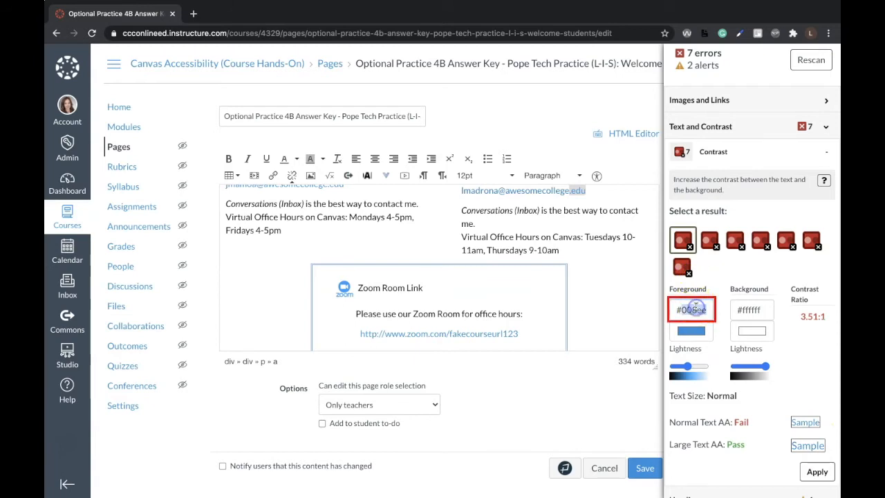
left_click(817, 470)
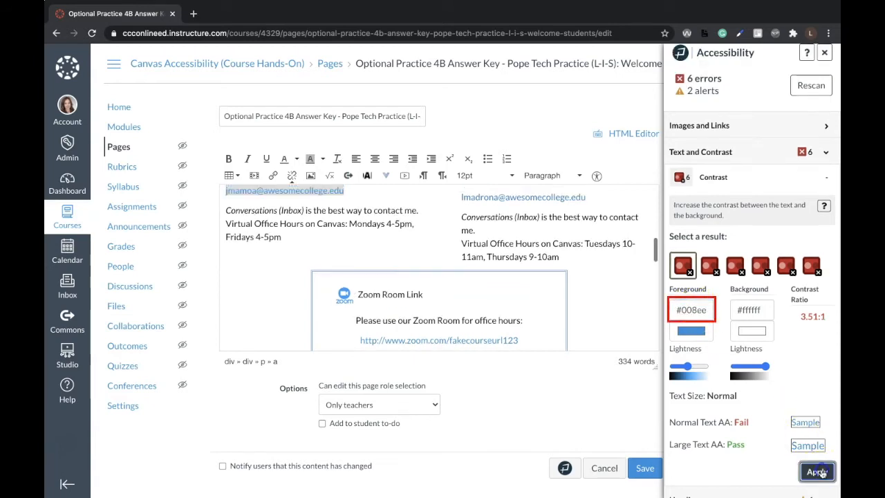
double_click(697, 305)
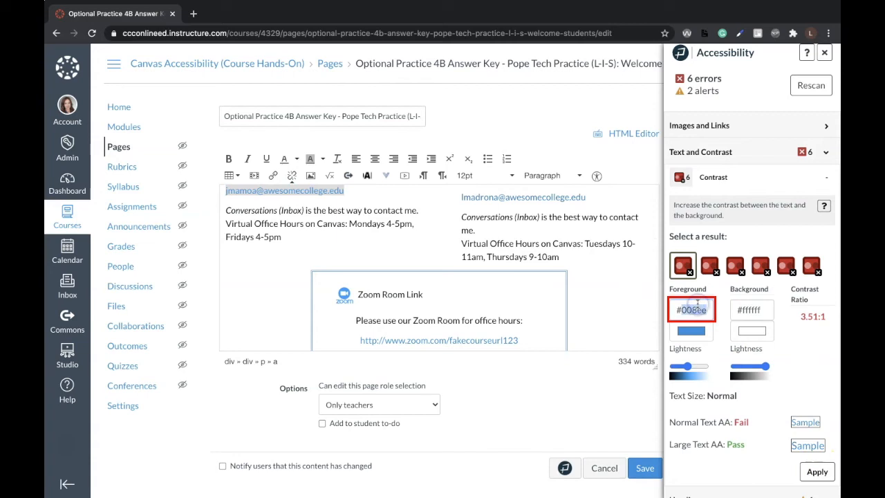
left_click(817, 471)
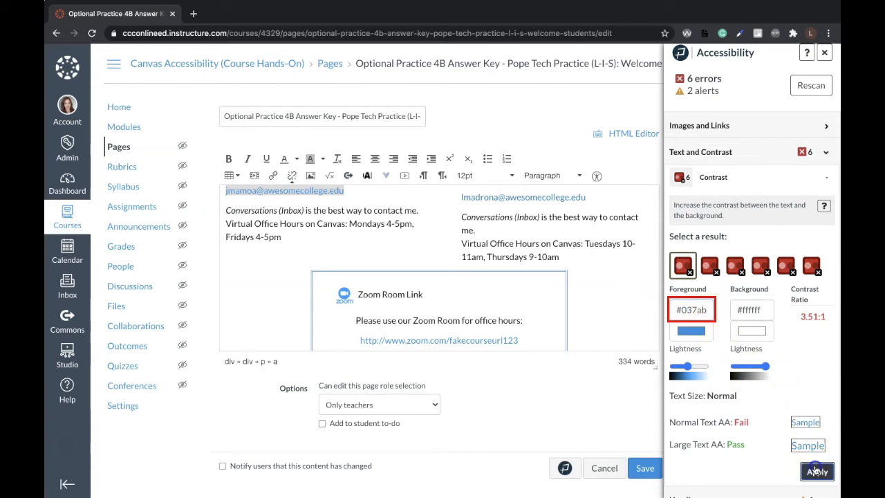
left_click(696, 315)
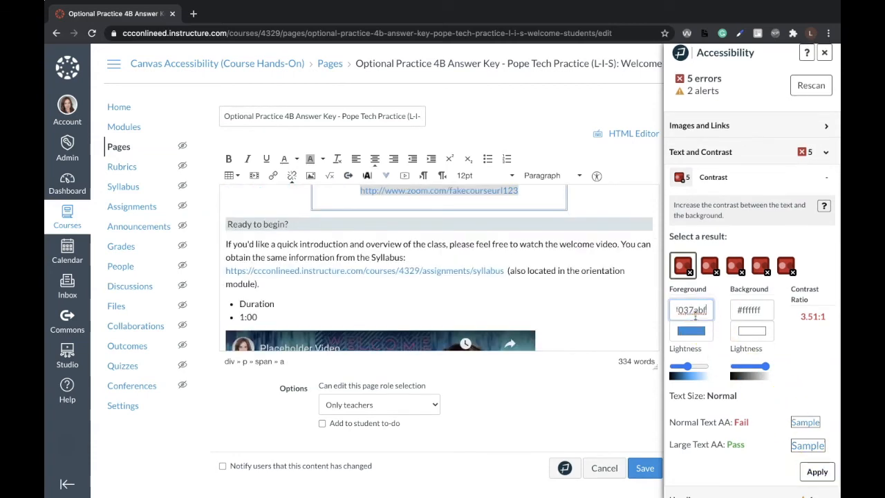
left_click(817, 471)
Apply foreground colour #037abf to the syllabus link and the three source-credit links below the table
left_click(691, 309)
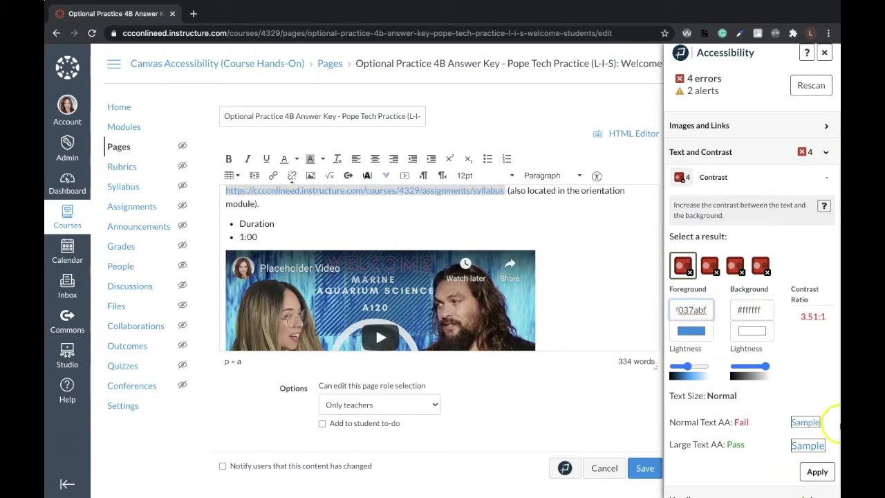
left_click(817, 472)
left_click(695, 309)
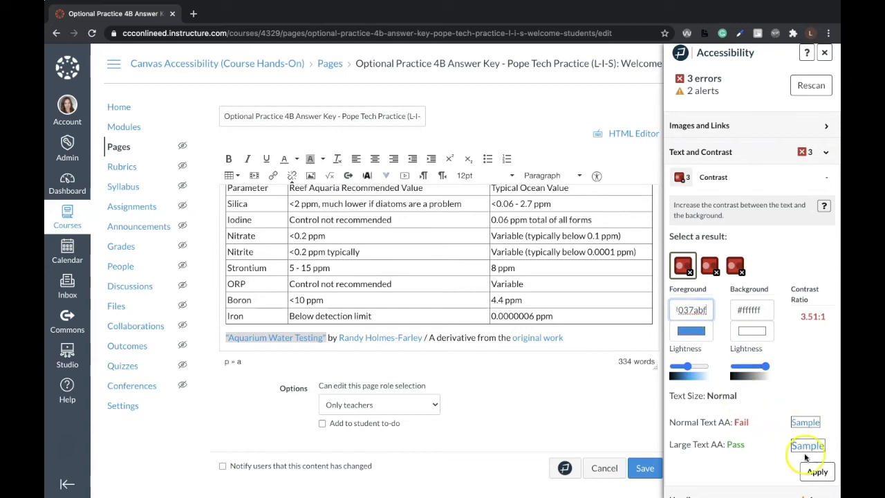
left_click(817, 472)
left_click(692, 309)
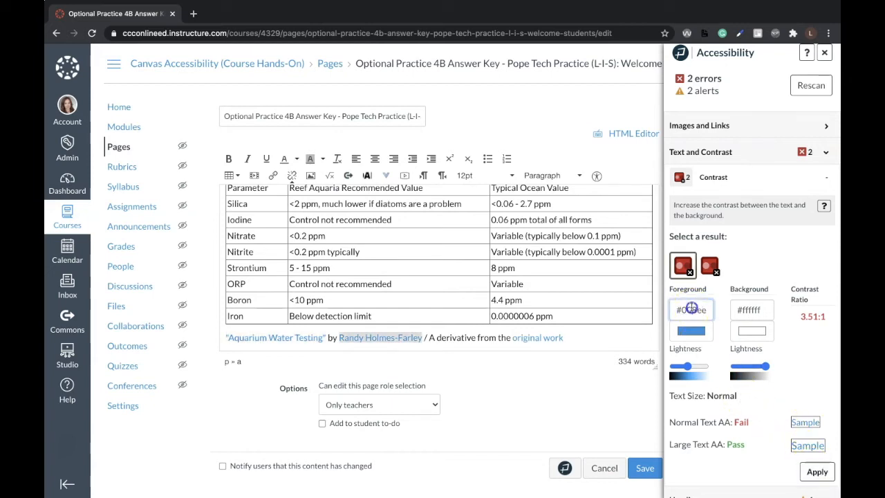
left_click(823, 471)
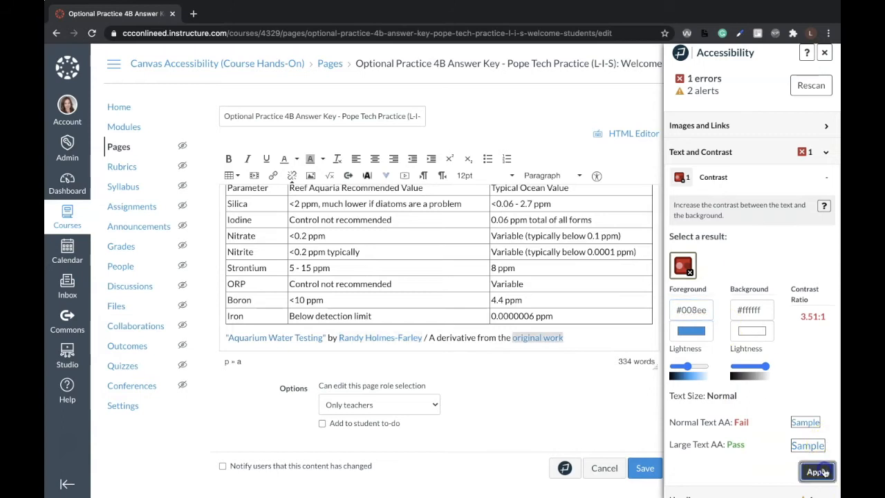
left_click(692, 308)
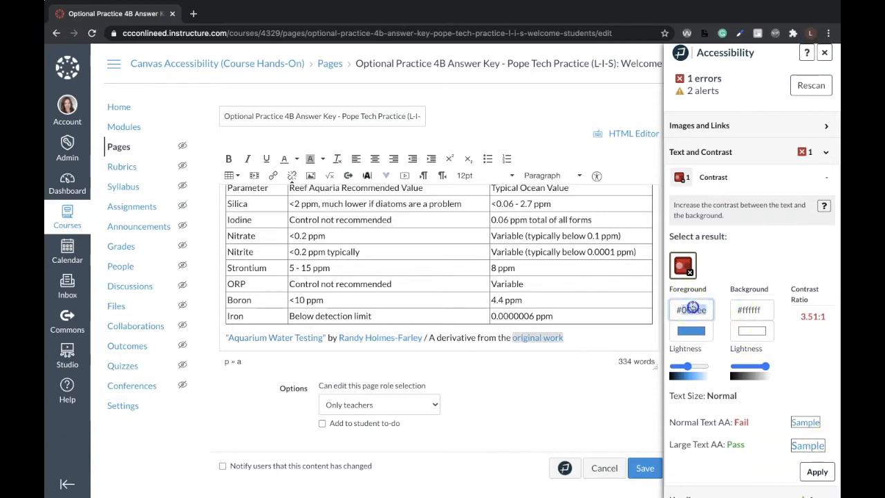
left_click(816, 471)
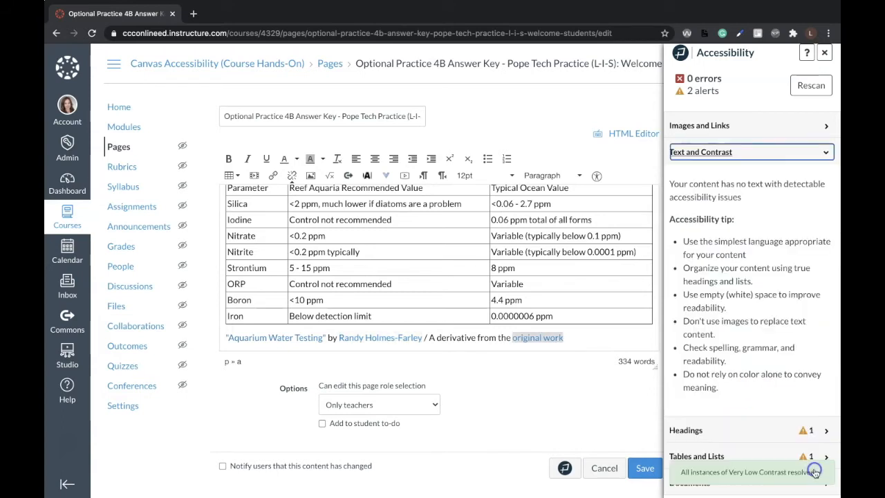
Open the No heading structure alert under Headings
left_click(826, 432)
left_click(827, 220)
left_click(825, 213)
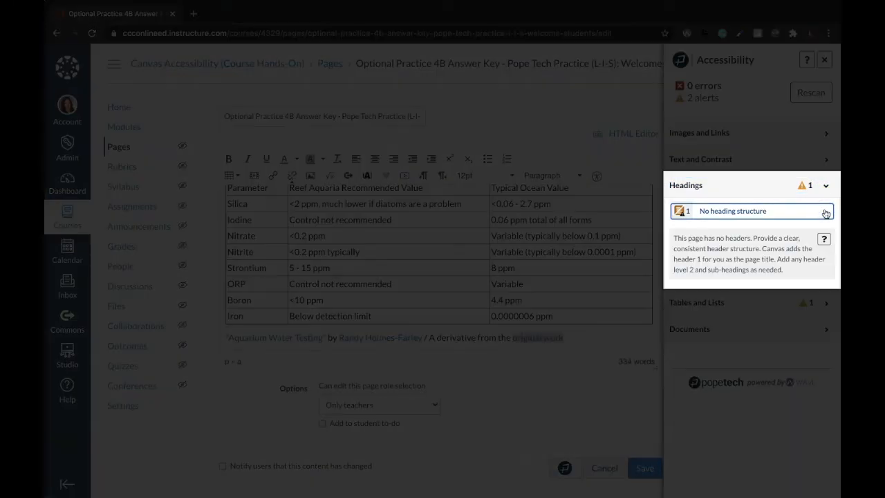
Format the Welcome, Students! and Office Hours lines as Header 2
scroll(499, 317, "up", 10)
scroll(499, 317, "up", 10)
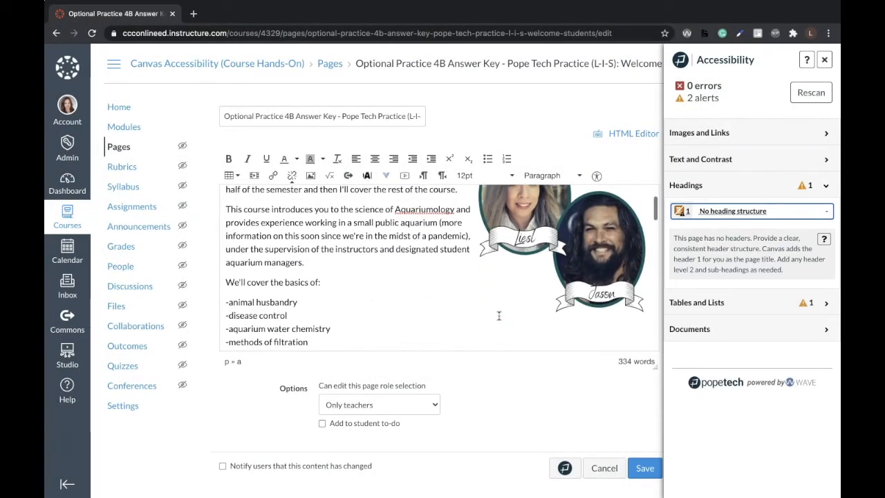
scroll(499, 317, "up", 3)
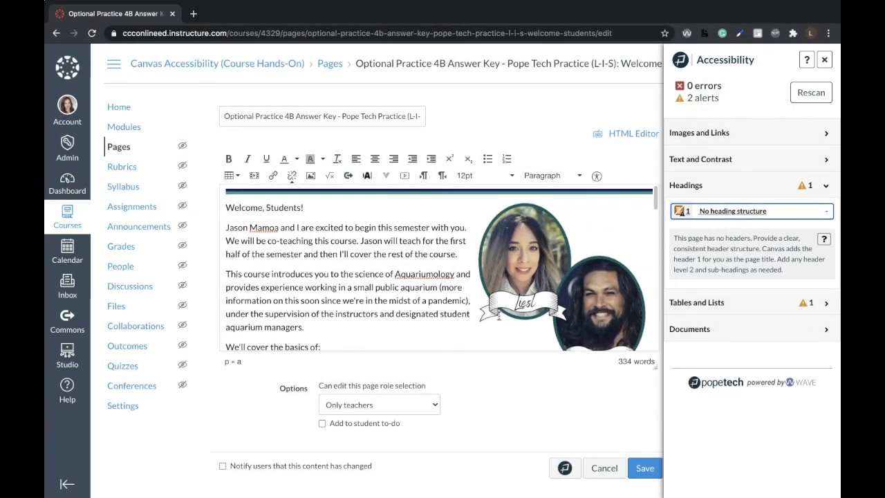
left_click(270, 209)
left_click(548, 175)
left_click(565, 216)
left_click(544, 176)
left_click(575, 217)
Clear the formatting of both instructor names under Office Hours and make each a Header 3
scroll(510, 228, "down", 2)
left_click(510, 229)
triple_click(253, 227)
left_click(338, 159)
triple_click(489, 230)
left_click(338, 159)
left_click(255, 225)
left_click(551, 175)
left_click(563, 238)
left_click(474, 229)
left_click(551, 175)
left_click(579, 235)
Format the Zoom Room Link and Ready to begin? lines as Header 2
scroll(461, 245, "down", 3)
left_click(551, 176)
left_click(565, 217)
scroll(479, 266, "down", 10)
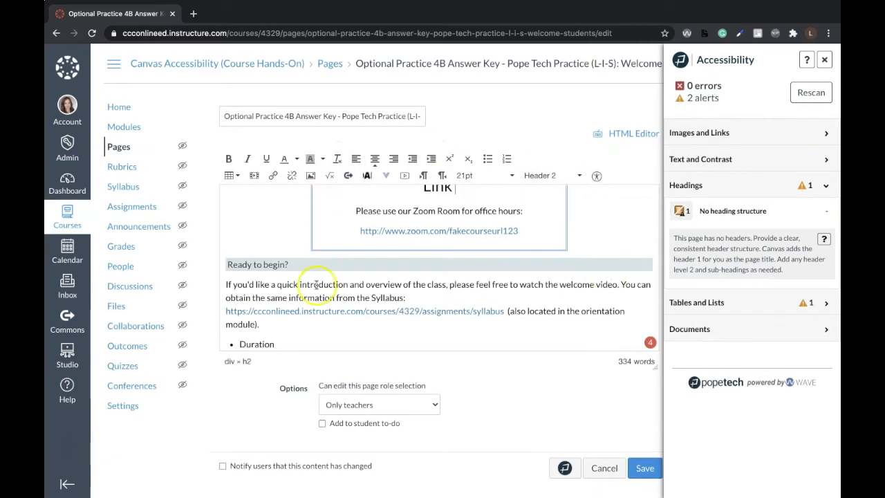
scroll(478, 295, "up", 5)
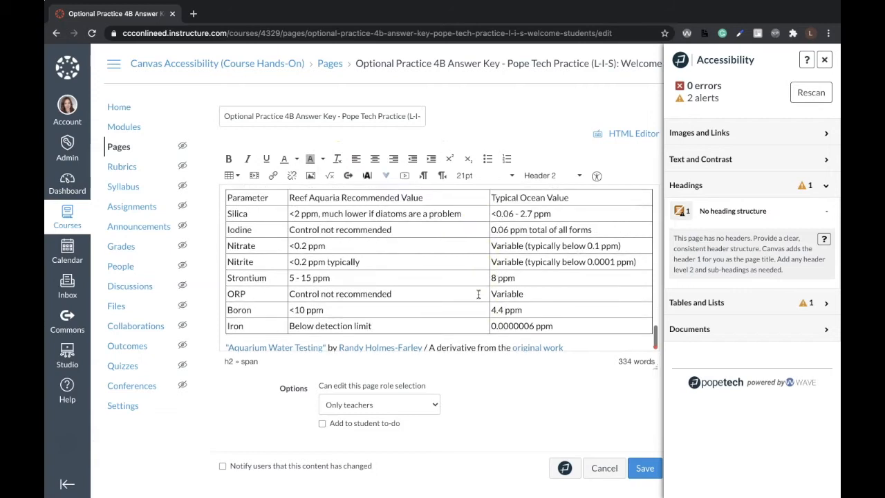
Rescan the page and open the Layout table alert under Tables and Lists
left_click(828, 185)
left_click(816, 92)
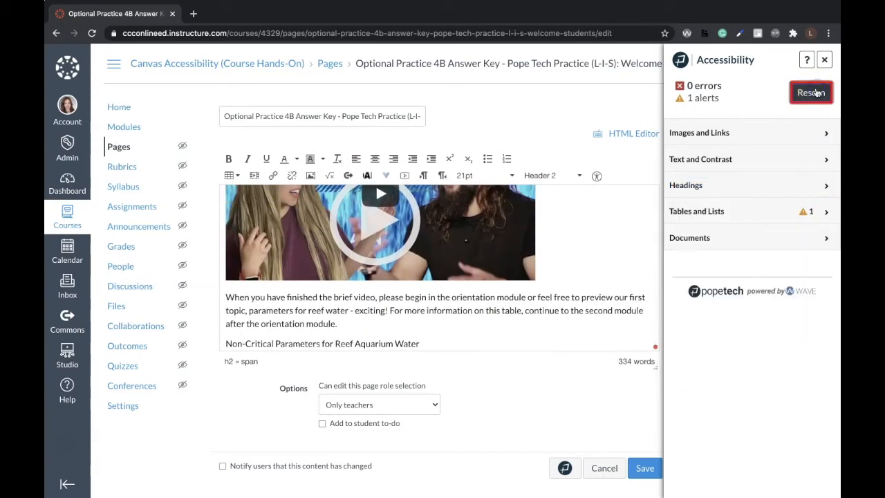
left_click(828, 211)
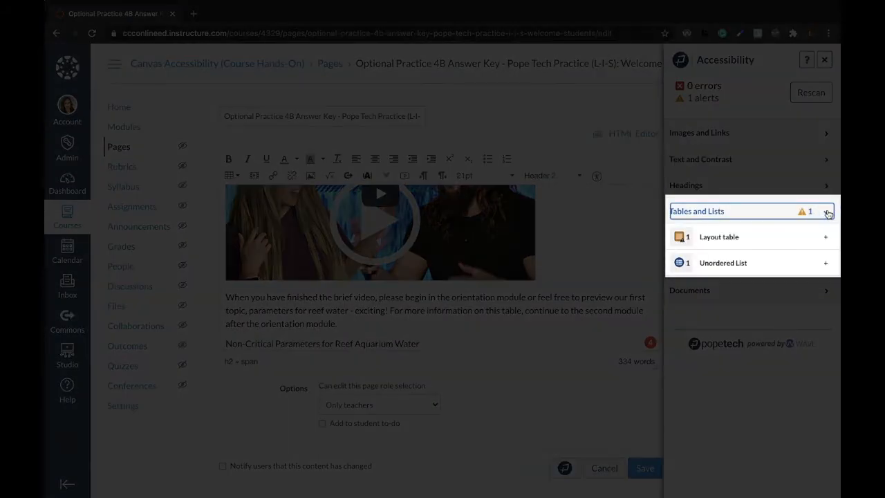
left_click(826, 237)
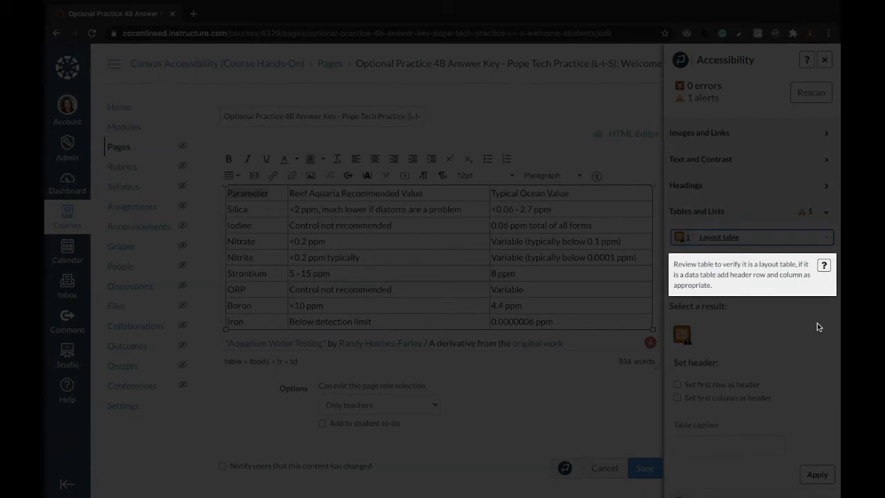
Set the table's first row as header, move the line "Non-Critical Parameters for Reef Aquarium Water" into its caption, and apply
left_click(519, 256)
scroll(520, 256, "up", 2)
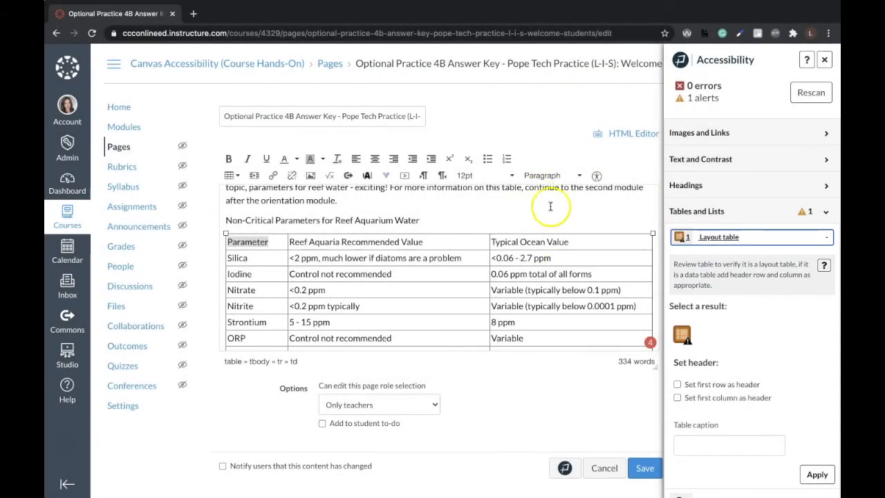
left_click(678, 385)
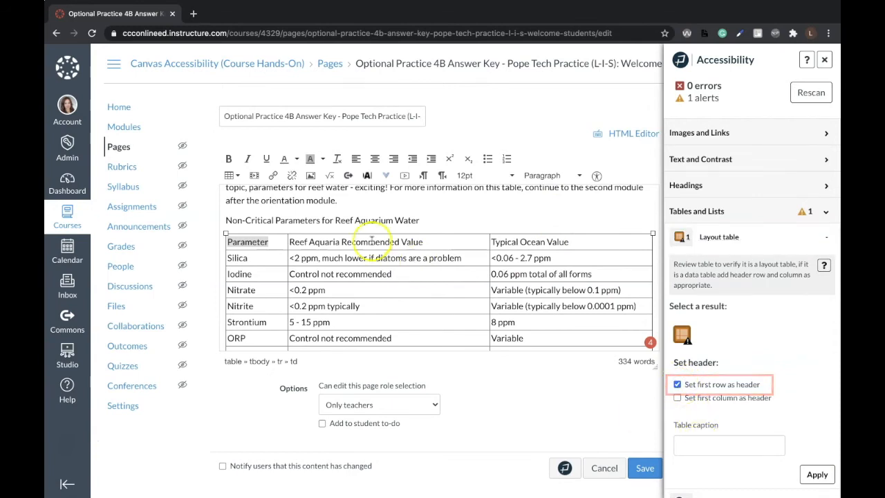
double_click(338, 221)
left_click(338, 221)
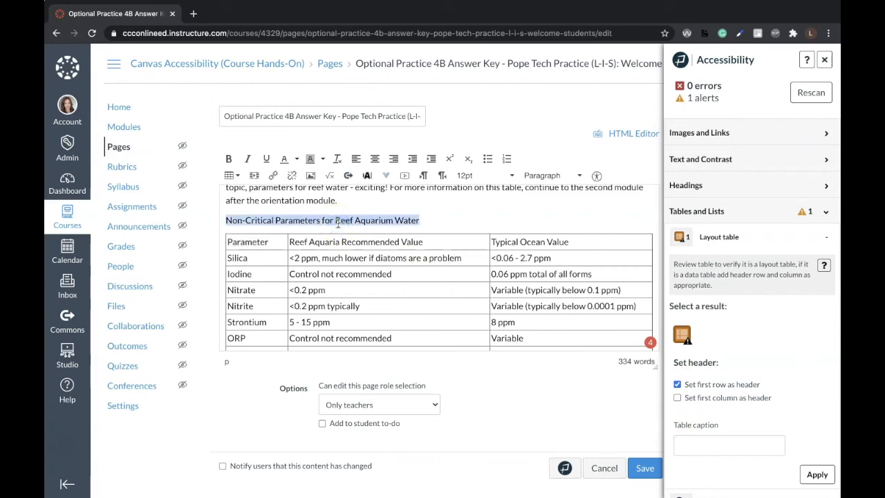
key("ctrl+x")
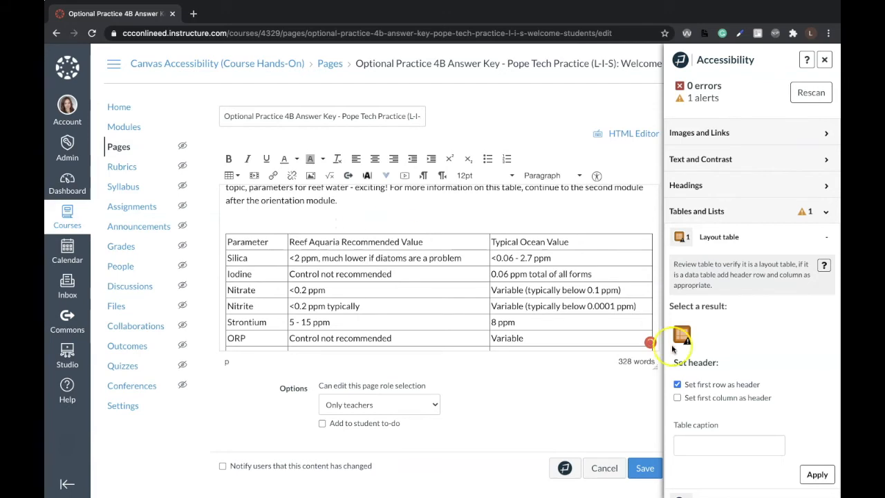
left_click(690, 437)
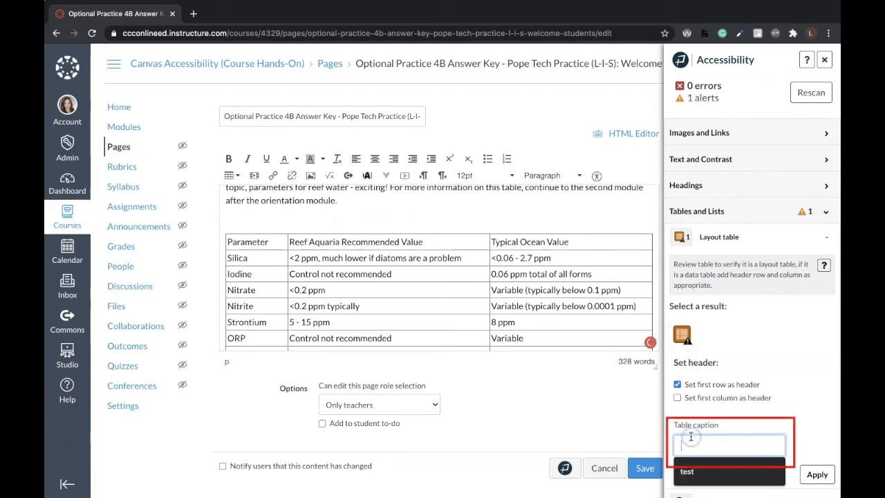
key("ctrl+v")
left_click(817, 475)
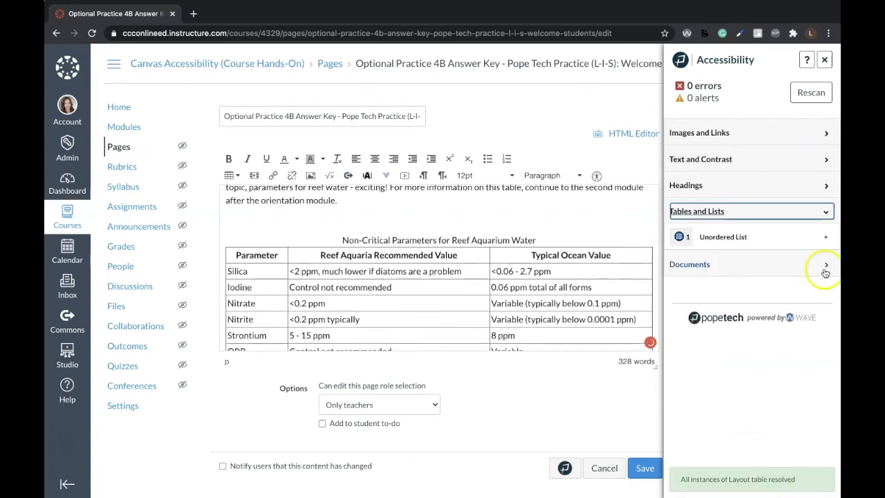
Remove the empty line left above the captioned table
left_click(418, 202)
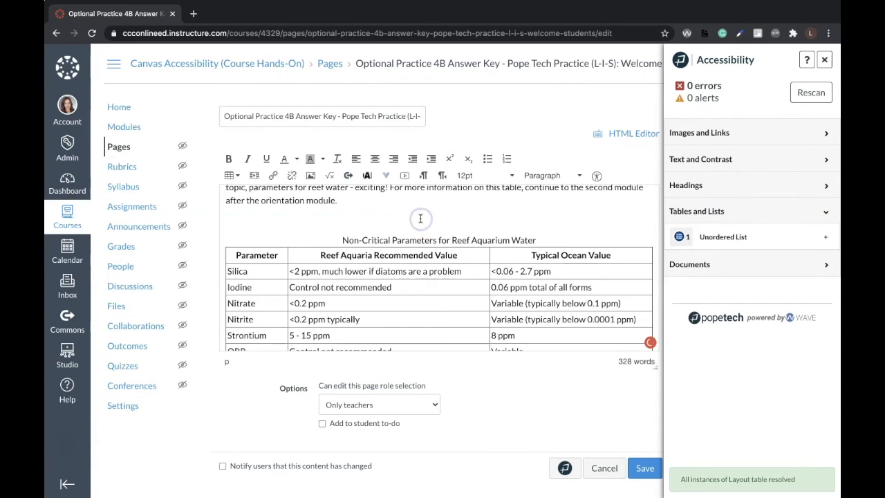
scroll(422, 215, "down", 1)
scroll(442, 239, "down", 2)
scroll(443, 239, "up", 4)
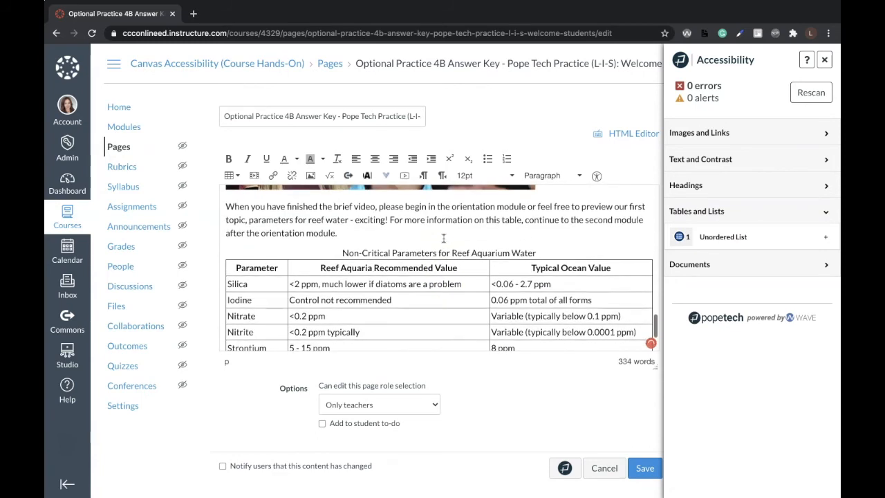
Check the Unordered List result for manually made lists and rescan the page
left_click(825, 239)
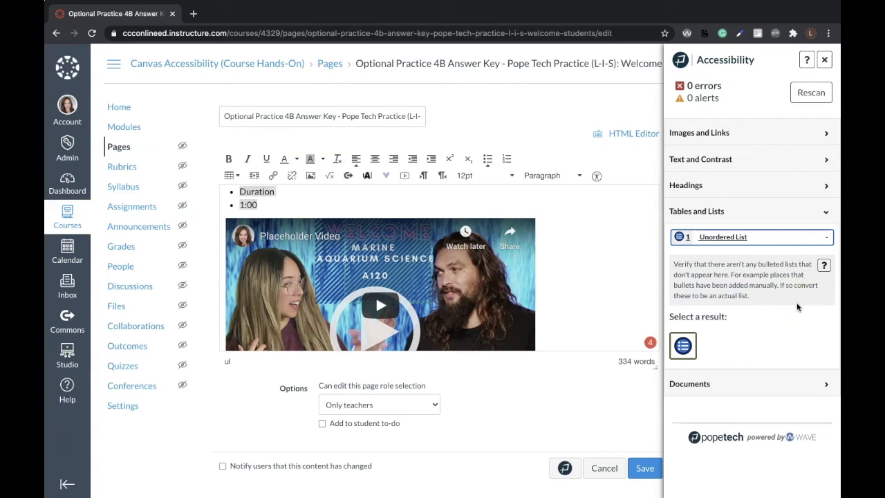
left_click(801, 131)
left_click(802, 95)
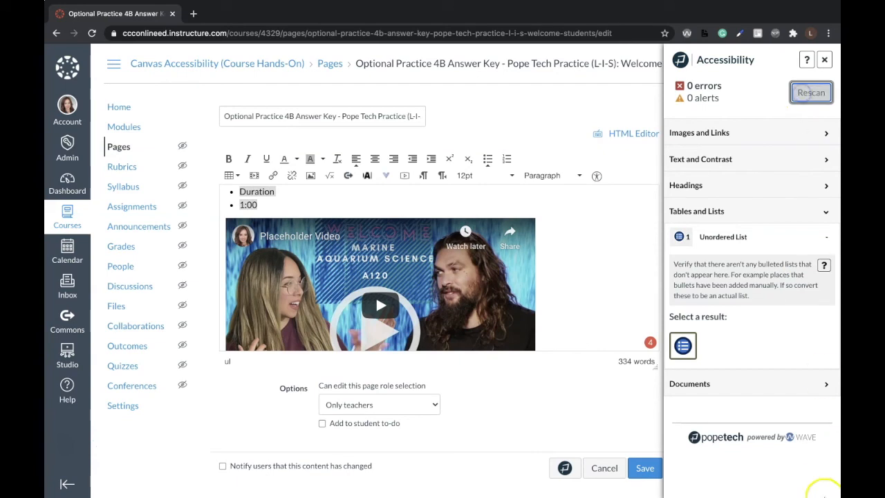
Close the accessibility checker and save the page
left_click(825, 59)
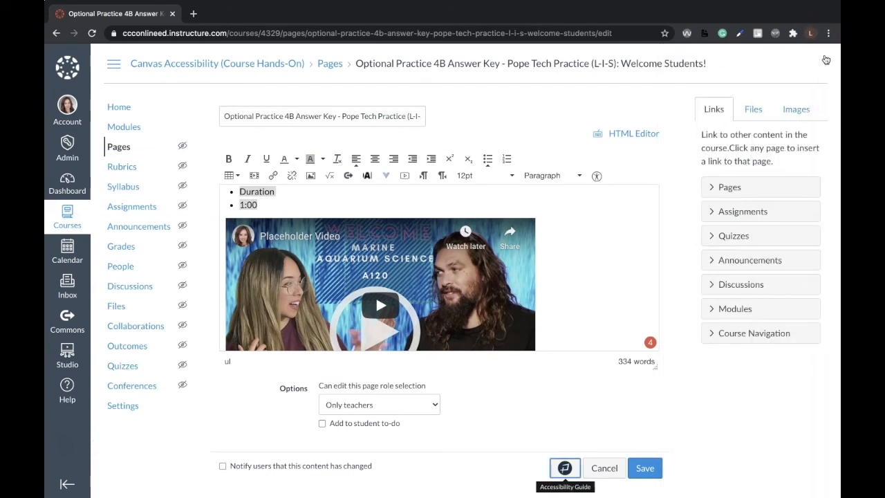
left_click(642, 468)
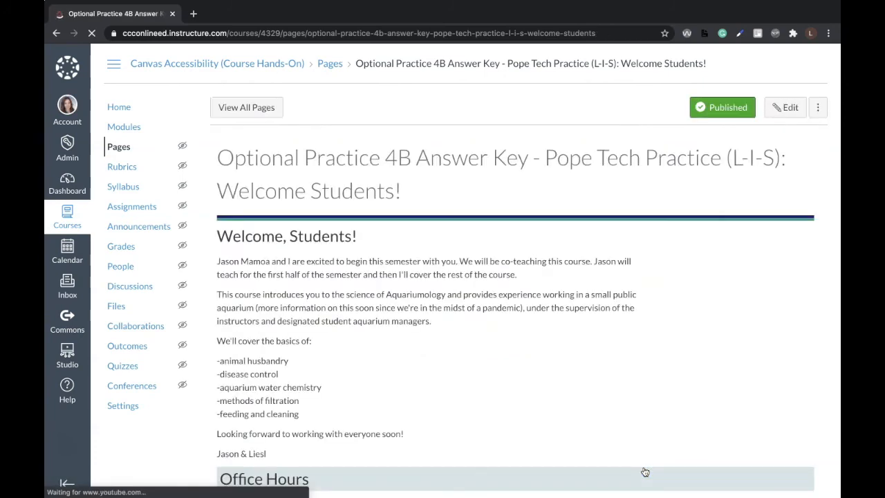
left_click(649, 455)
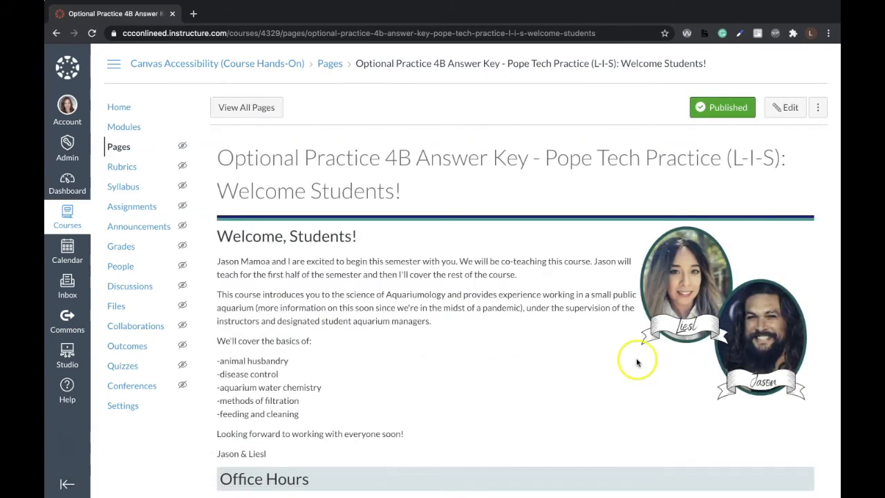
Look over the saved page's headings and links, and reopen the page for editing
scroll(641, 332, "down", 6)
scroll(645, 306, "down", 1)
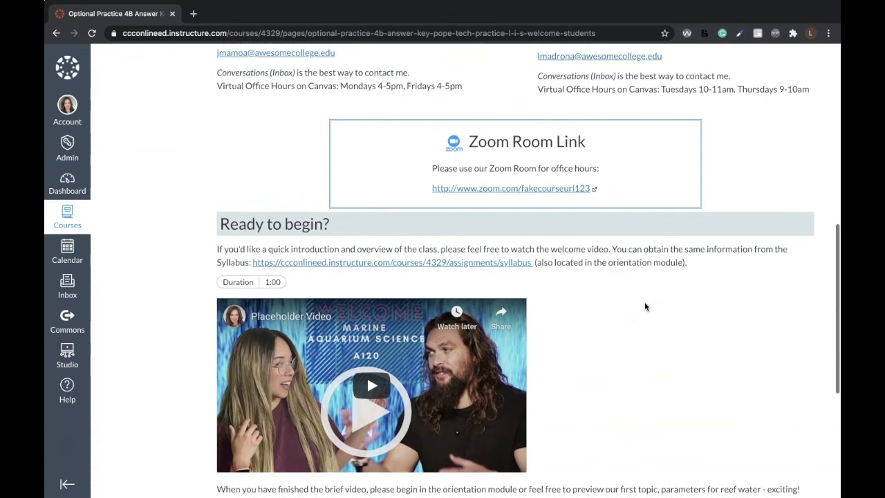
scroll(645, 306, "up", 1)
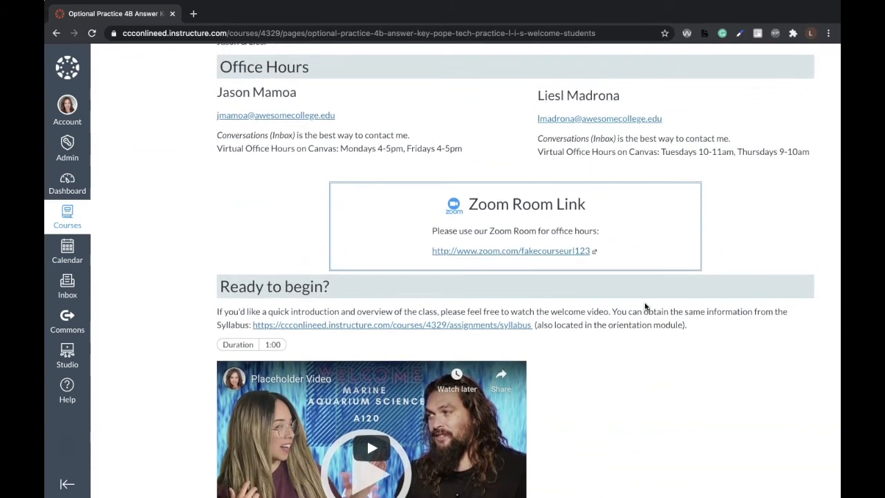
scroll(645, 304, "up", 7)
left_click(785, 110)
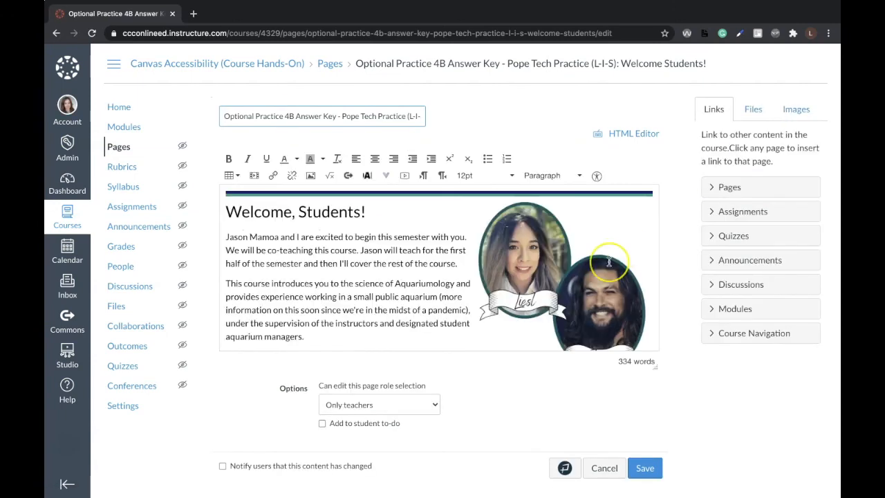
Delete the bare Zoom URL below the office hours sentence and end that sentence with a period
scroll(609, 262, "down", 6)
scroll(609, 262, "down", 2)
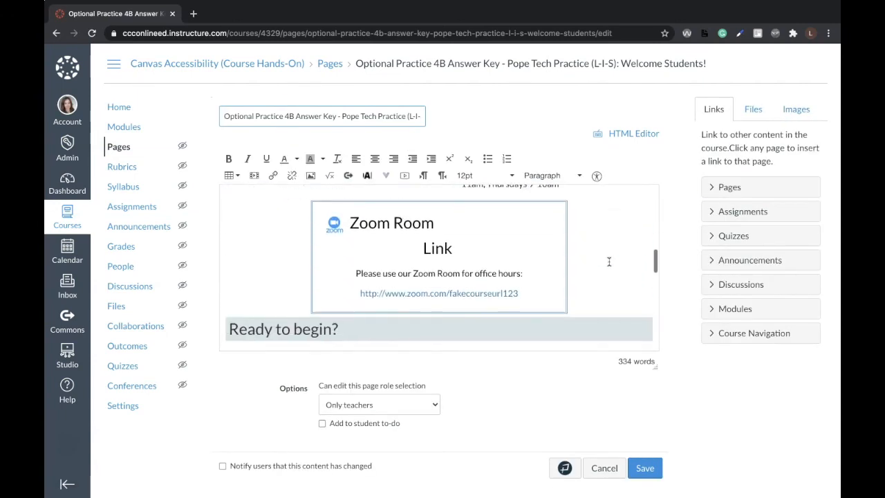
left_click(477, 284)
key("BackSpace")
key("BackSpace")
type(".")
left_click_drag(461, 267, 411, 269)
key("super+k")
key("super+v")
left_click(434, 281)
type("Use")
left_click(454, 301)
left_click(473, 301)
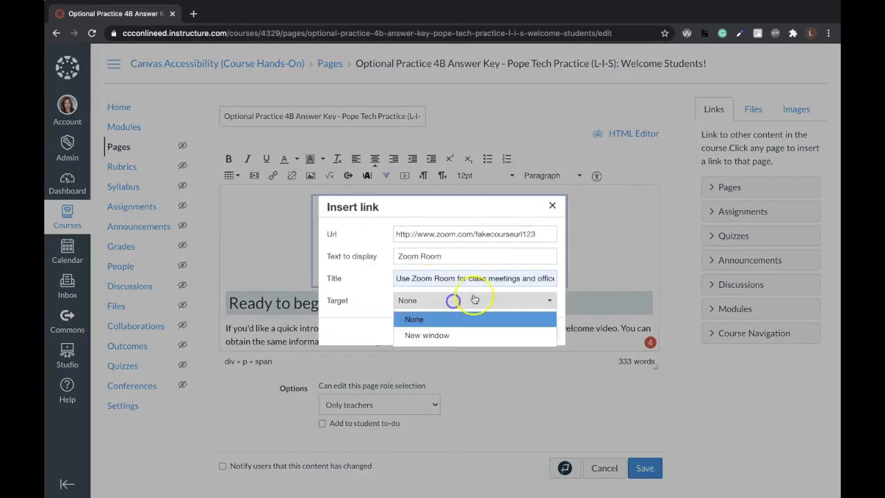
left_click(474, 301)
left_click(508, 333)
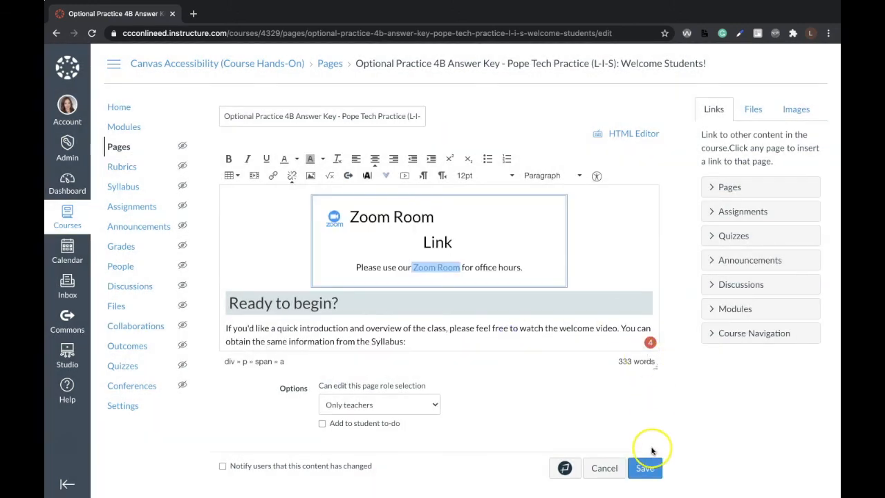
left_click(648, 468)
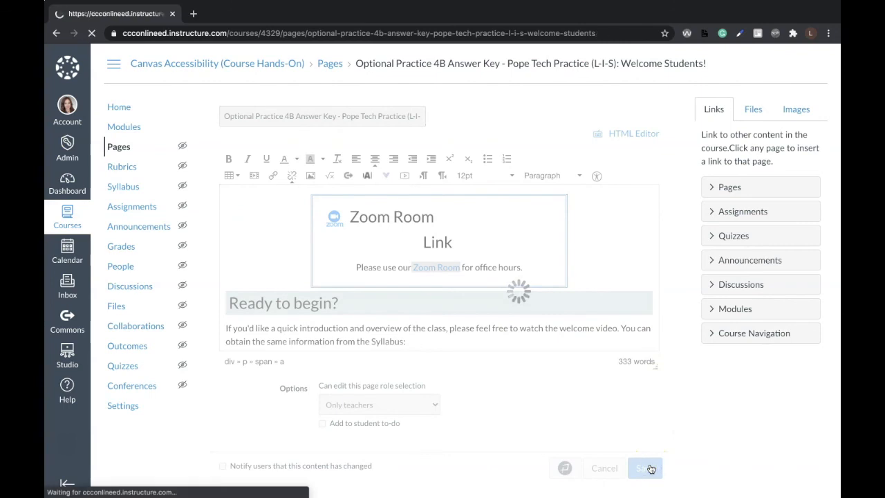